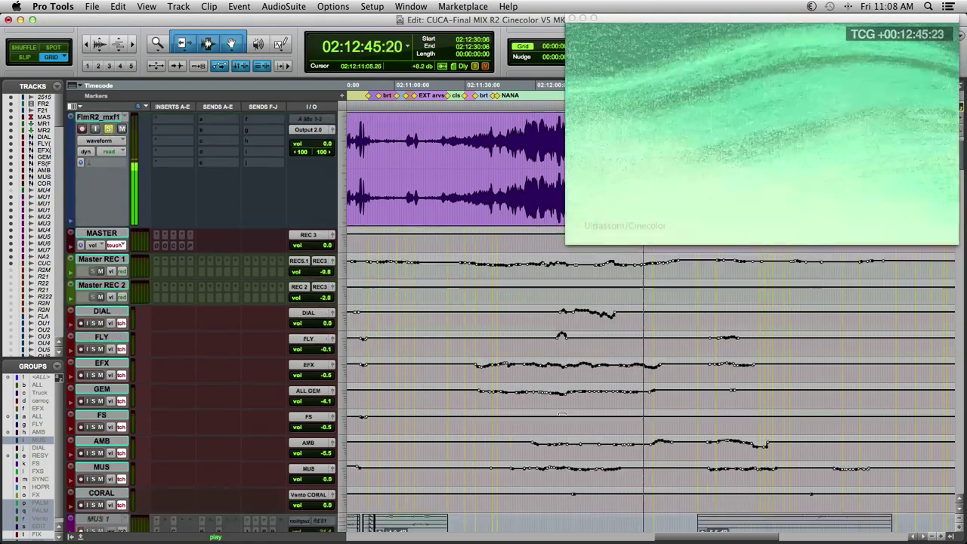
Step: During playback, scroll the track list up until the FilmR2 video track is at the top
{"action": "scroll", "coordinate": [562, 414], "scroll_direction": "up", "scroll_amount": 5}
{"action": "scroll", "coordinate": [562, 414], "scroll_direction": "up", "scroll_amount": 1}
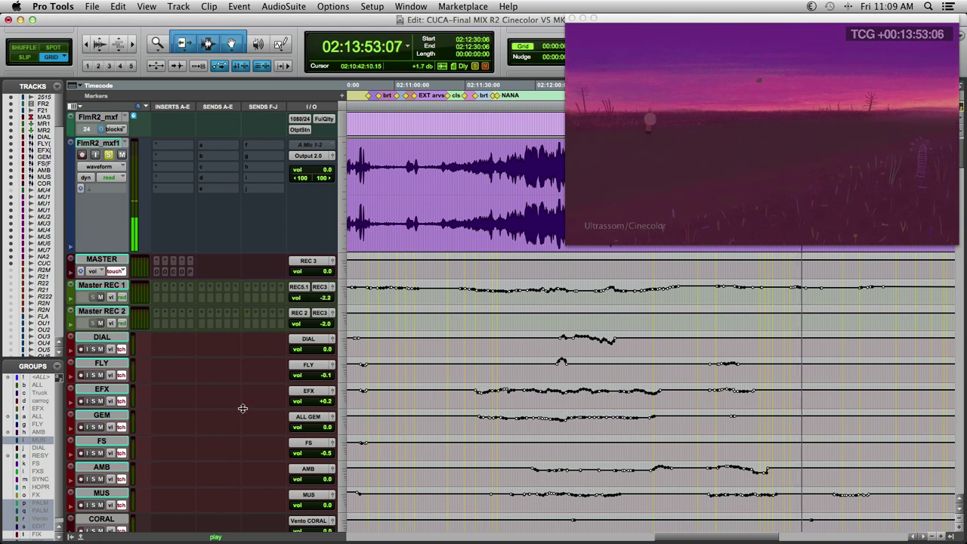
Step: Stop playback after the scene plays and return to the 02:12:30:06 start point
{"action": "key", "text": "space"}
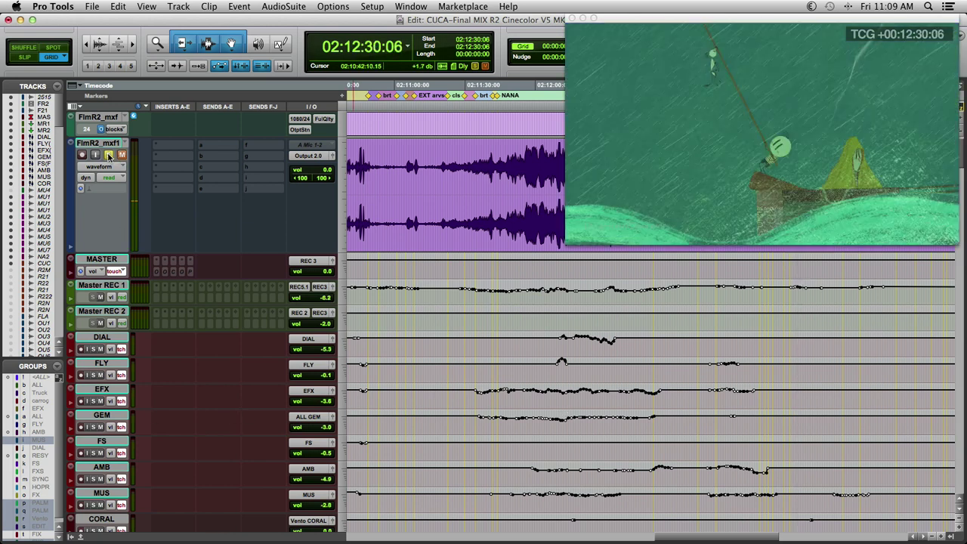
Step: Select FX 1, solo it, and play the scene from 02:12:51:15
{"action": "scroll", "coordinate": [683, 302], "scroll_direction": "down", "scroll_amount": 10}
{"action": "left_click", "coordinate": [682, 302]}
{"action": "left_click", "coordinate": [656, 325]}
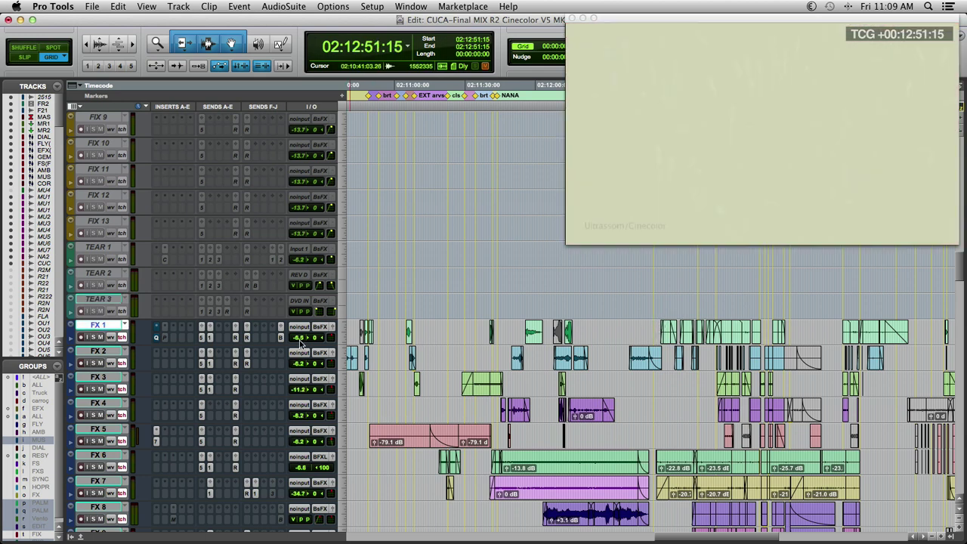
{"action": "key", "text": "space"}
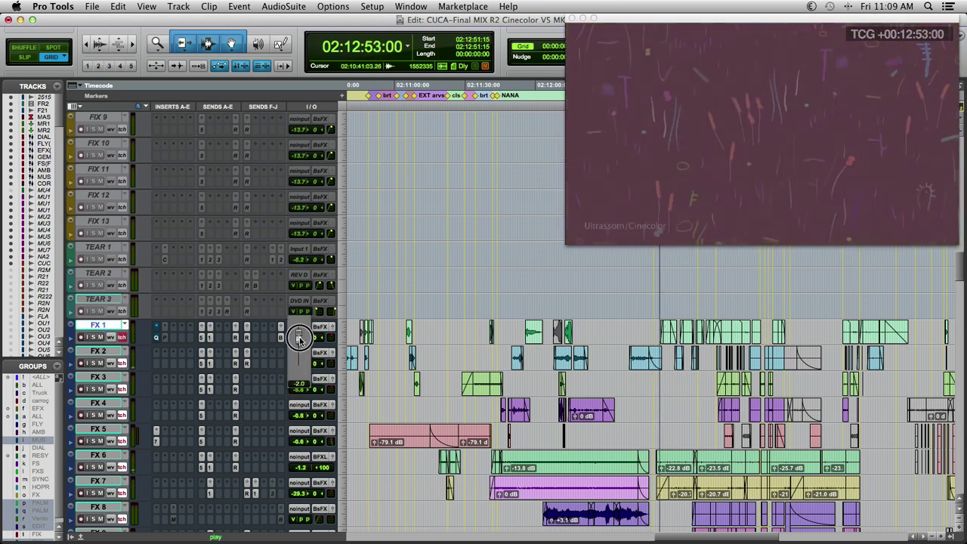
{"action": "left_click", "coordinate": [91, 336]}
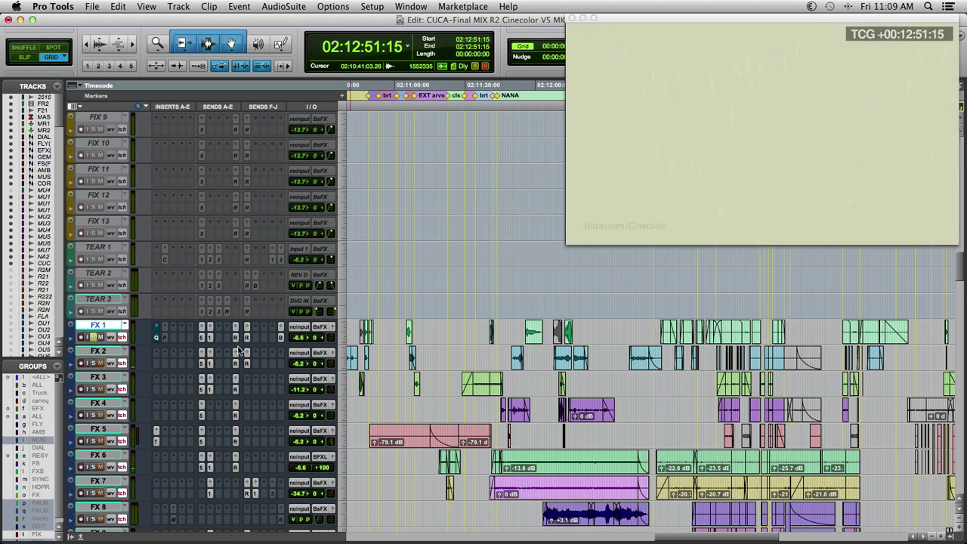
{"action": "key", "text": "space"}
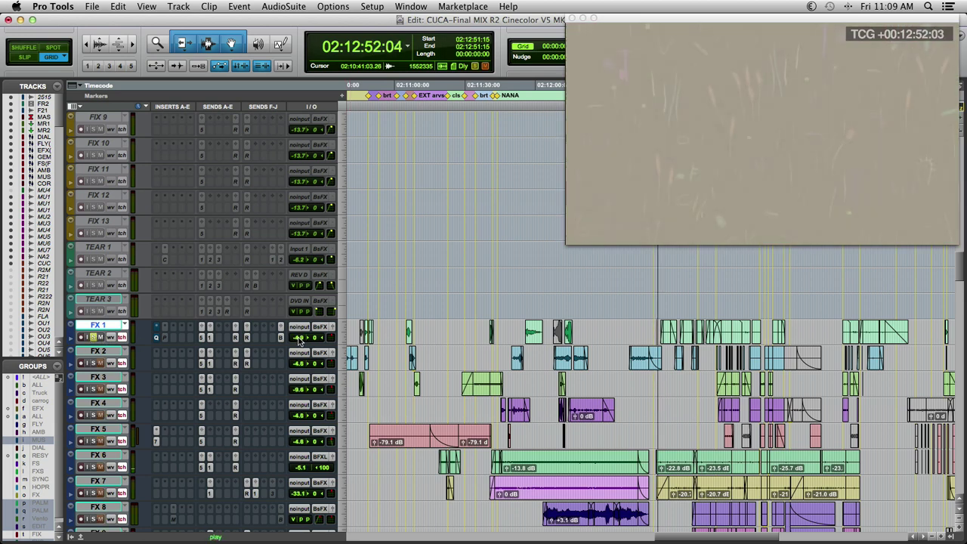
Step: Ride FX 1 up to about +11.4 dB and adjust FX 3 and FX 4 during playback
{"action": "left_click", "coordinate": [298, 337]}
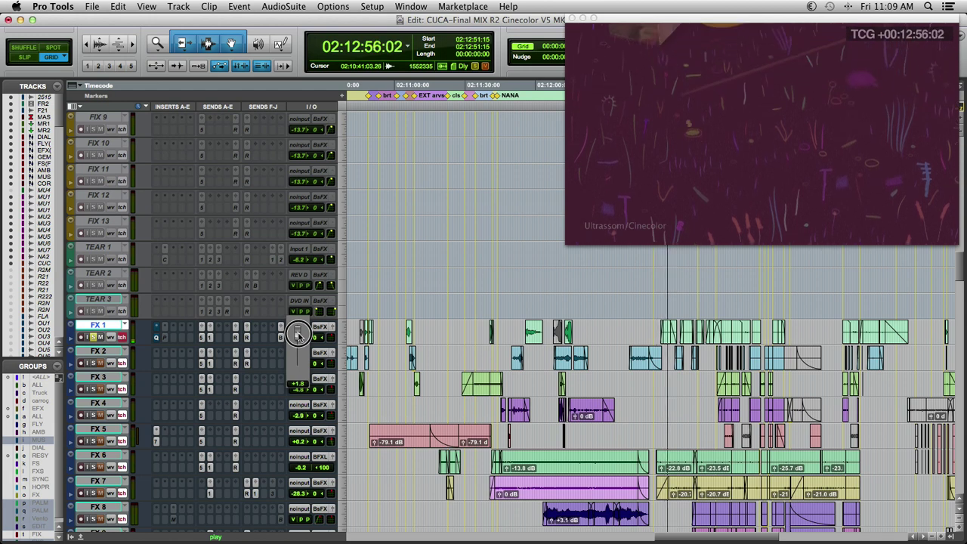
{"action": "left_click_drag", "start_coordinate": [298, 337], "coordinate": [300, 344]}
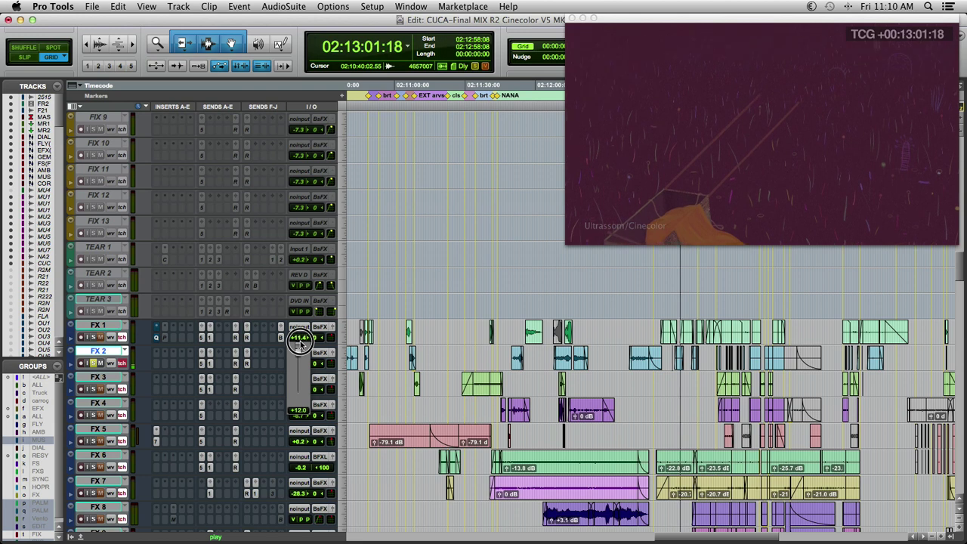
{"action": "left_click", "coordinate": [300, 382]}
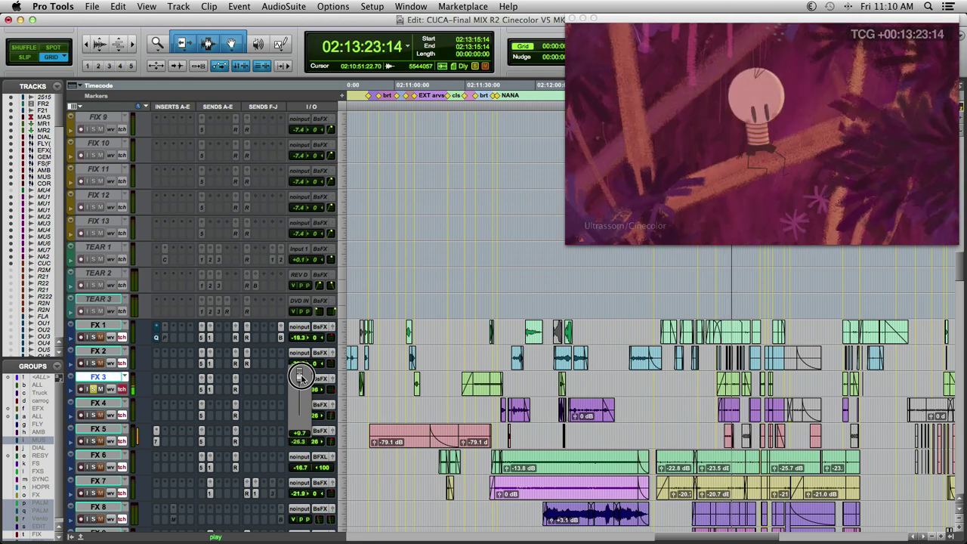
{"action": "left_click", "coordinate": [301, 409]}
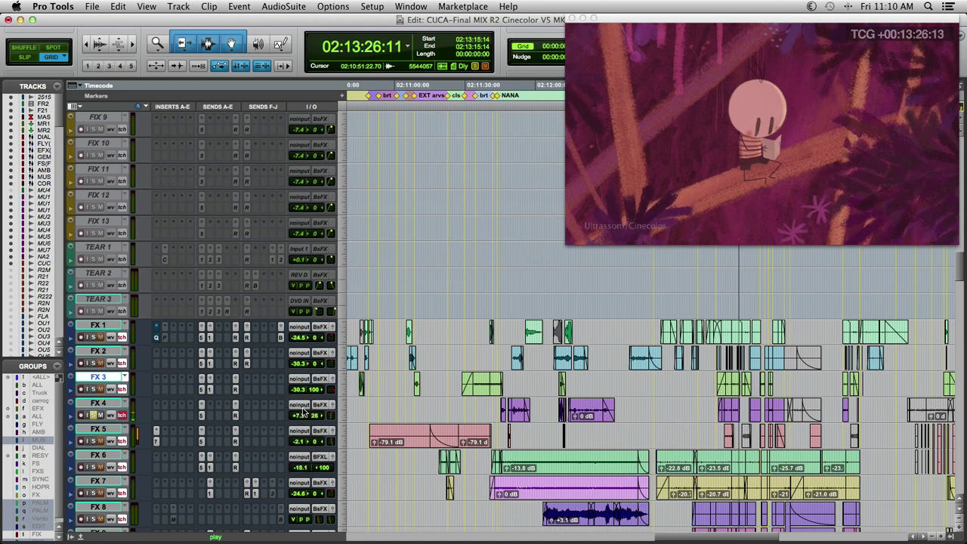
{"action": "key", "text": "space"}
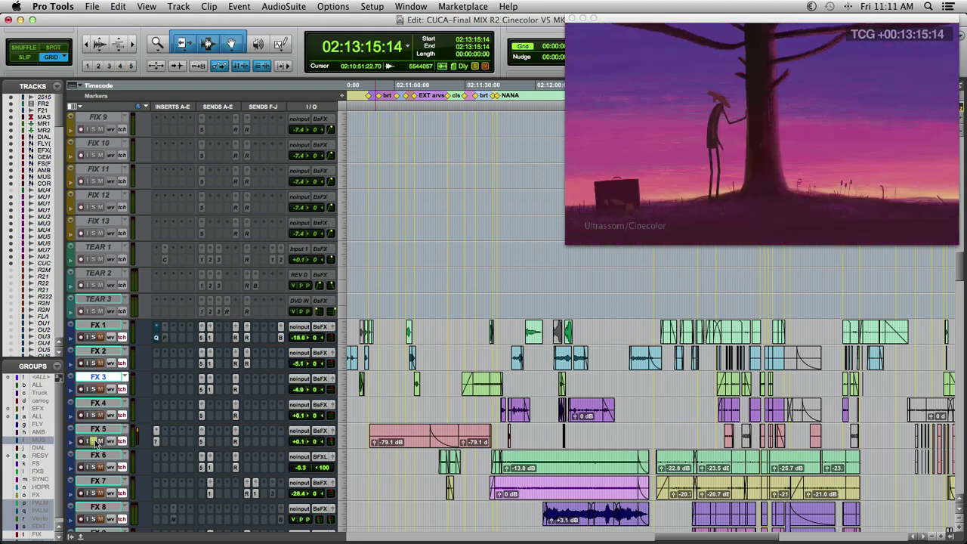
{"action": "left_click", "coordinate": [155, 443]}
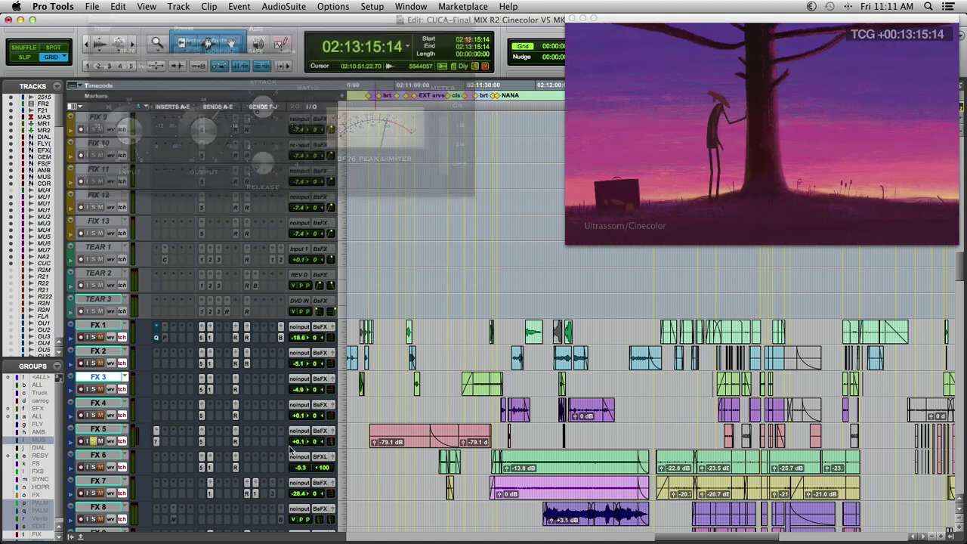
Step: Ride the FX 6 volume fader to +12.0 during playback from 02:12:57:19
{"action": "left_click", "coordinate": [716, 436]}
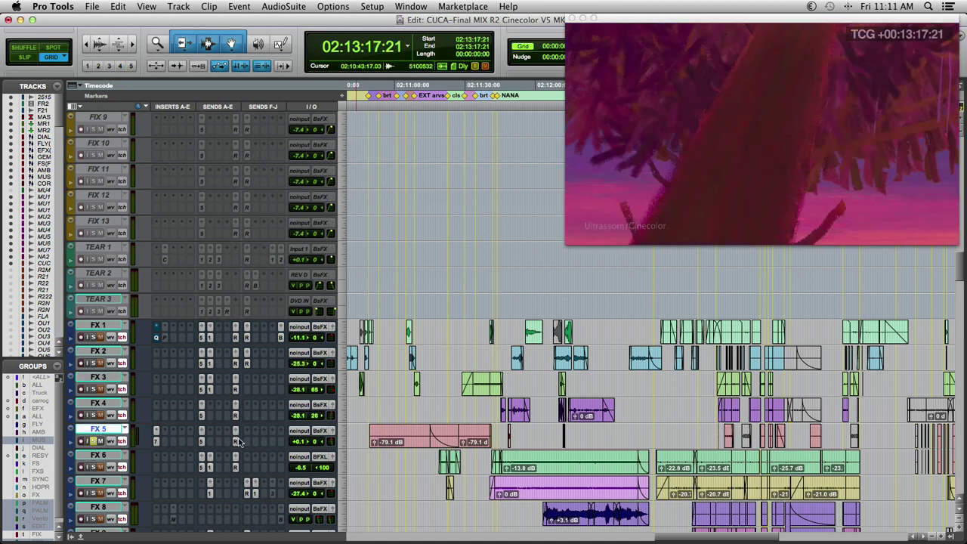
{"action": "key", "text": "ctrl+Tab"}
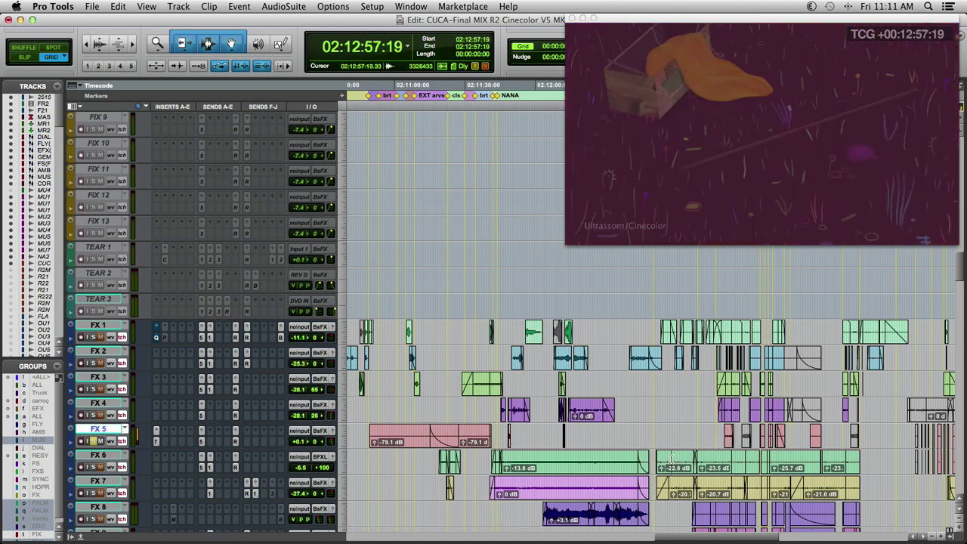
{"action": "key", "text": "semicolon"}
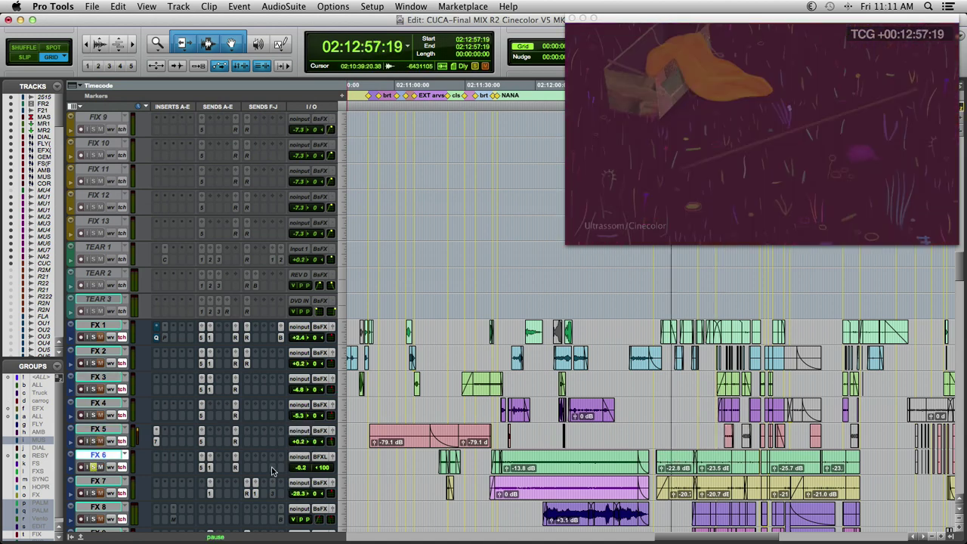
{"action": "key", "text": "space"}
{"action": "left_click_drag", "start_coordinate": [300, 467], "coordinate": [303, 433]}
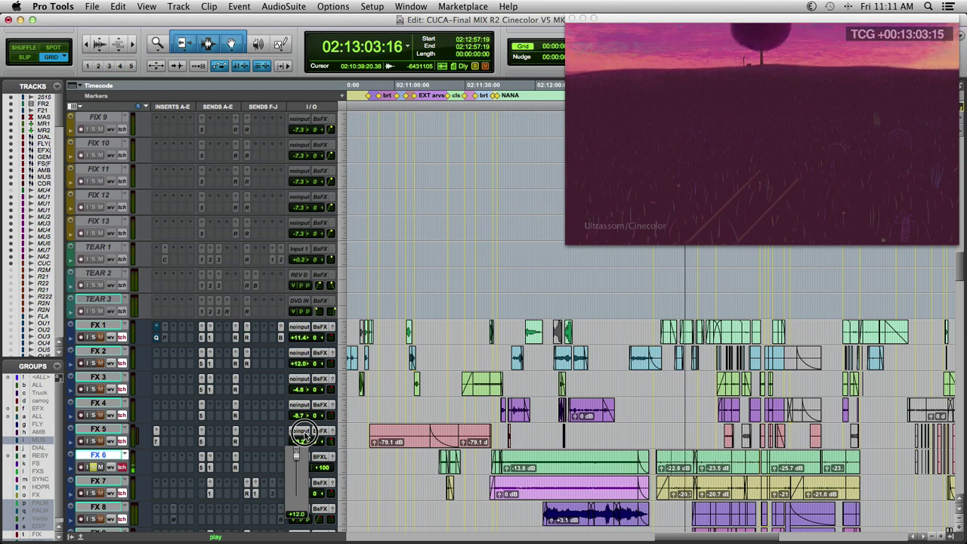
{"action": "left_click_drag", "start_coordinate": [302, 432], "coordinate": [296, 471]}
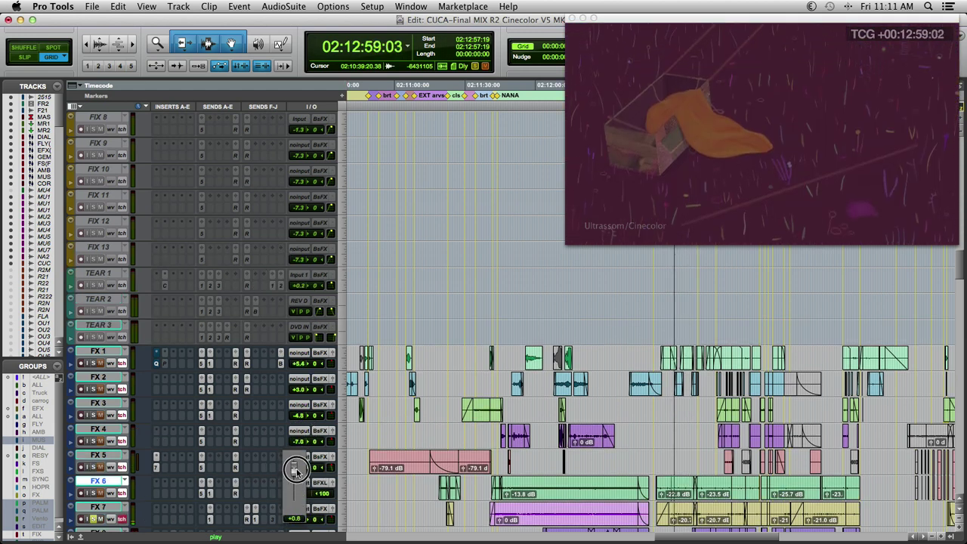
{"action": "left_click_drag", "start_coordinate": [296, 471], "coordinate": [300, 456]}
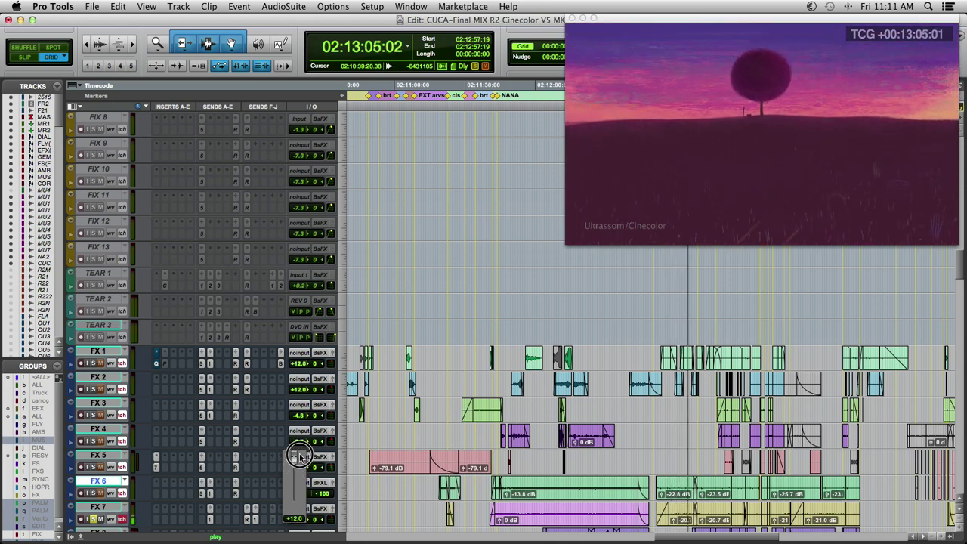
{"action": "key", "text": "space"}
Step: Select FX 8 at 02:13:10:10 and show its output level and panning window
{"action": "scroll", "coordinate": [159, 474], "scroll_direction": "down", "scroll_amount": 2}
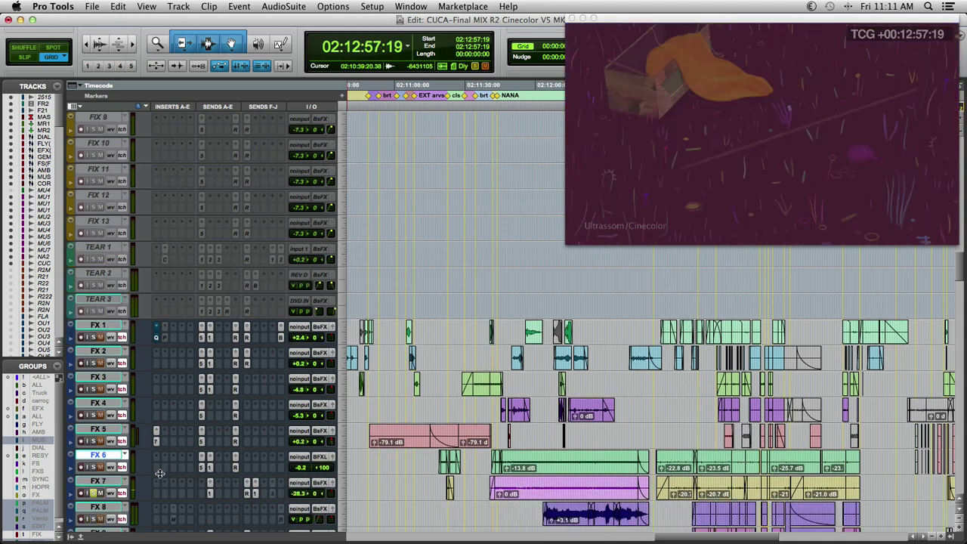
{"action": "scroll", "coordinate": [159, 474], "scroll_direction": "down", "scroll_amount": 2}
{"action": "scroll", "coordinate": [408, 508], "scroll_direction": "down", "scroll_amount": 1}
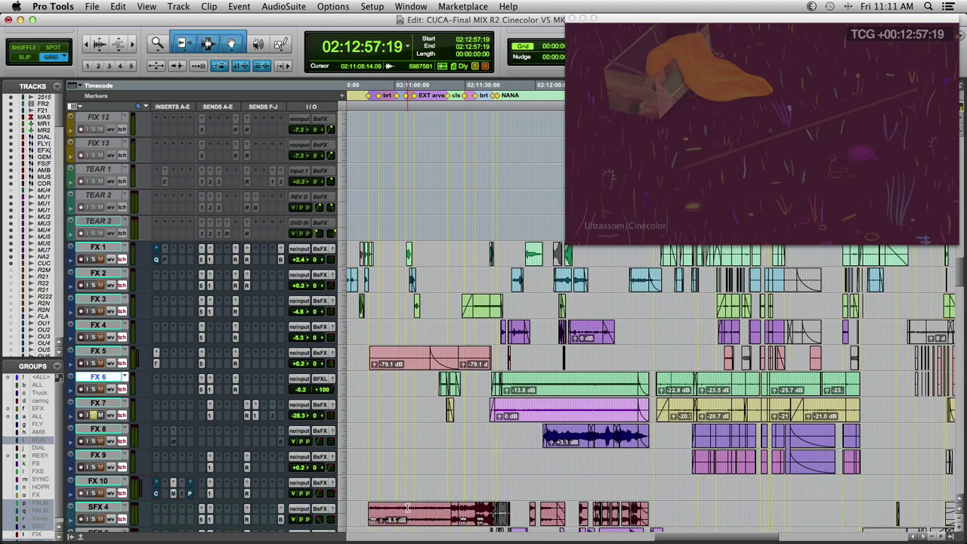
{"action": "left_click", "coordinate": [701, 435]}
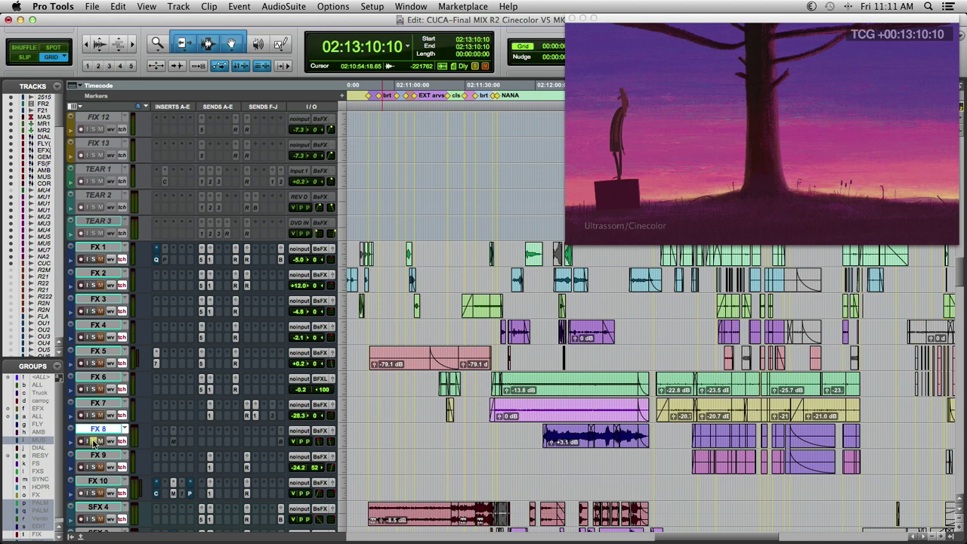
{"action": "left_click", "coordinate": [334, 438]}
Step: Raise FX 8 to about -0.6 and FX 9 to about +6.9 while the scene plays
{"action": "key", "text": "space"}
{"action": "left_click_drag", "start_coordinate": [420, 356], "coordinate": [418, 283]}
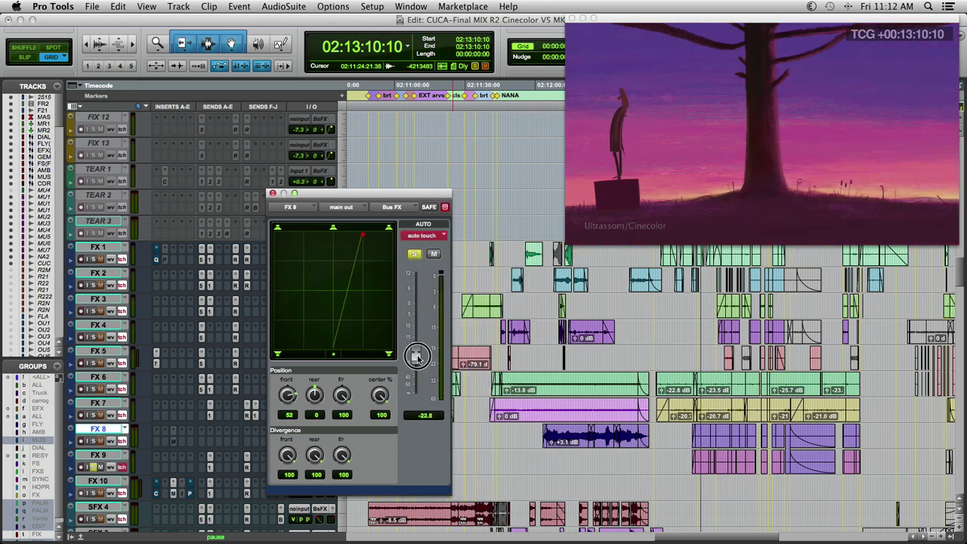
{"action": "key", "text": "space"}
{"action": "left_click_drag", "start_coordinate": [416, 356], "coordinate": [421, 257]}
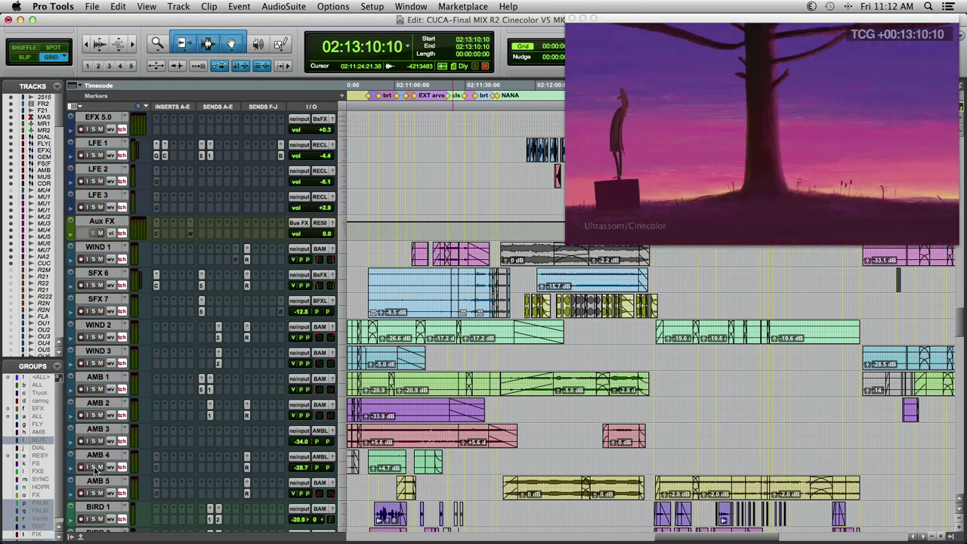
{"action": "scroll", "coordinate": [96, 493], "scroll_direction": "down", "scroll_amount": 1}
Step: Ride AMB 5 up to +4.3 and raise BIRD 1 while writing automation during playback
{"action": "scroll", "coordinate": [113, 484], "scroll_direction": "down", "scroll_amount": 1}
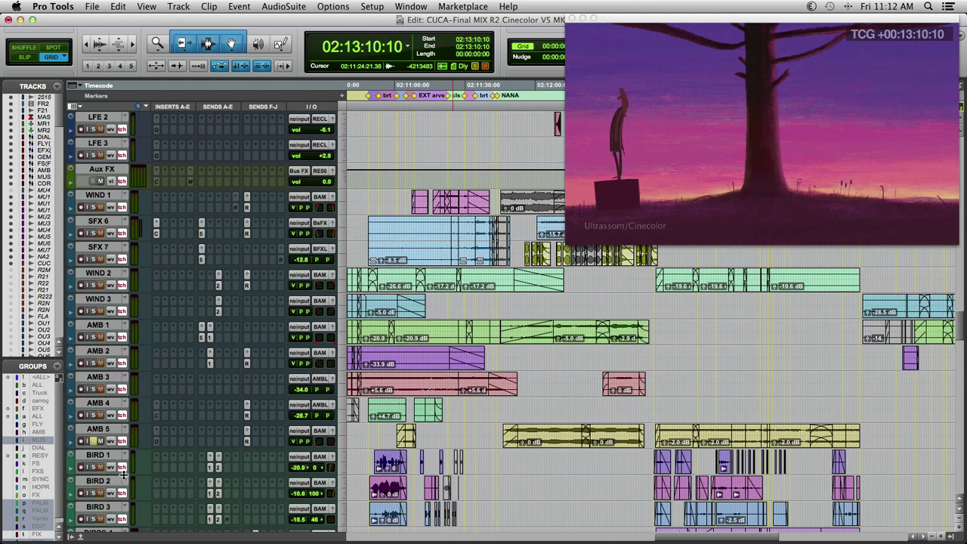
{"action": "key", "text": "space"}
{"action": "left_click", "coordinate": [286, 449]}
{"action": "left_click_drag", "start_coordinate": [419, 325], "coordinate": [421, 291]}
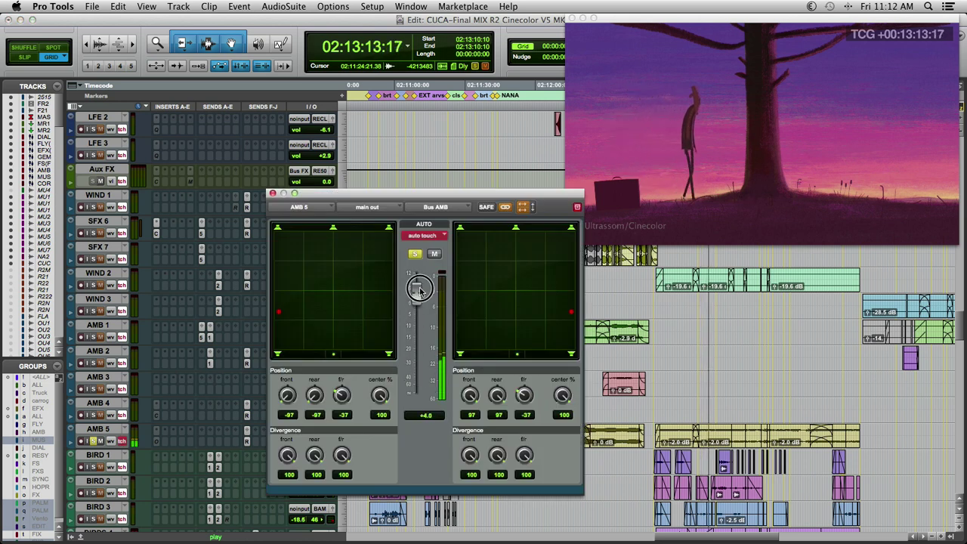
{"action": "left_click_drag", "start_coordinate": [421, 291], "coordinate": [421, 289]}
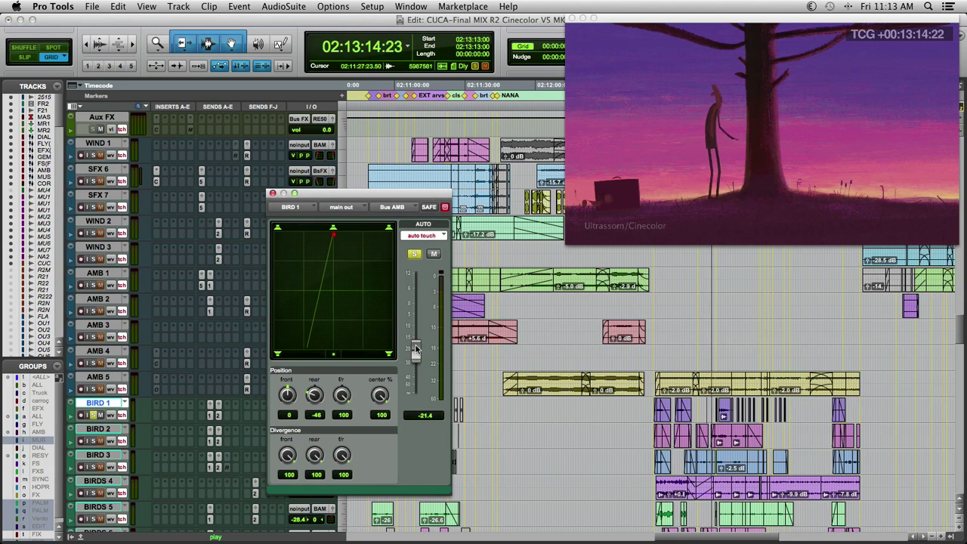
{"action": "left_click_drag", "start_coordinate": [415, 351], "coordinate": [420, 276]}
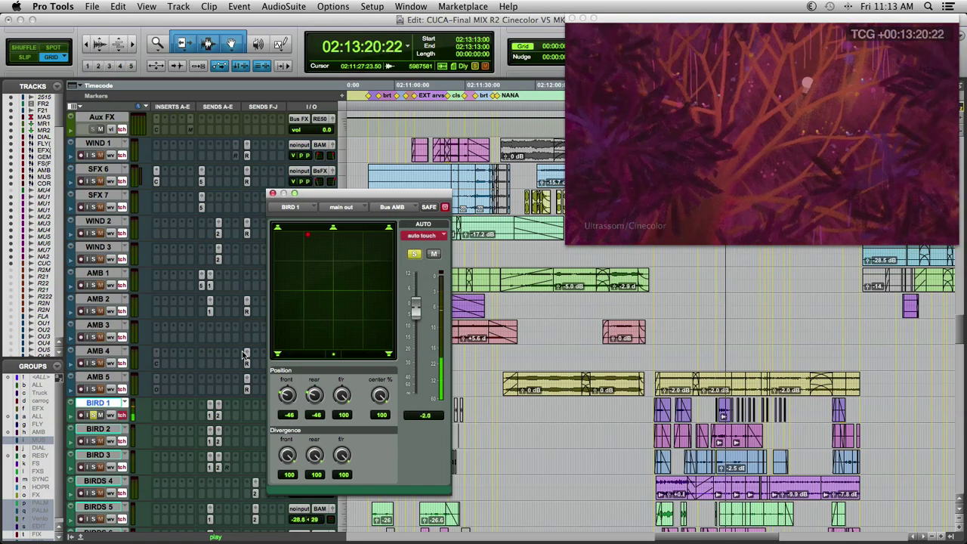
{"action": "key", "text": "space"}
{"action": "key", "text": "space"}
Step: Raise BIRD 2 to about -6.2 and adjust BIRD 3, then replay with BIRDS 4 selected
{"action": "left_click_drag", "start_coordinate": [414, 331], "coordinate": [414, 319]}
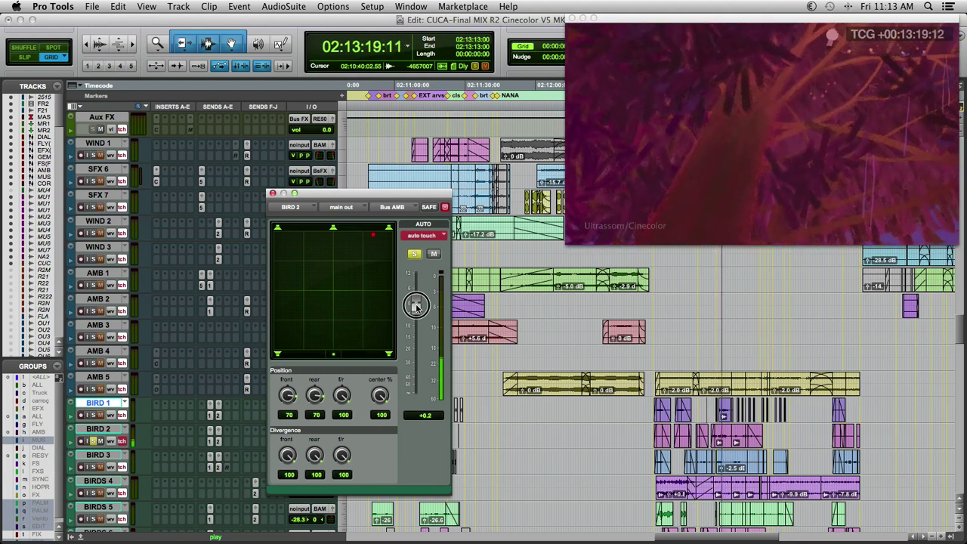
{"action": "left_click_drag", "start_coordinate": [412, 321], "coordinate": [415, 292]}
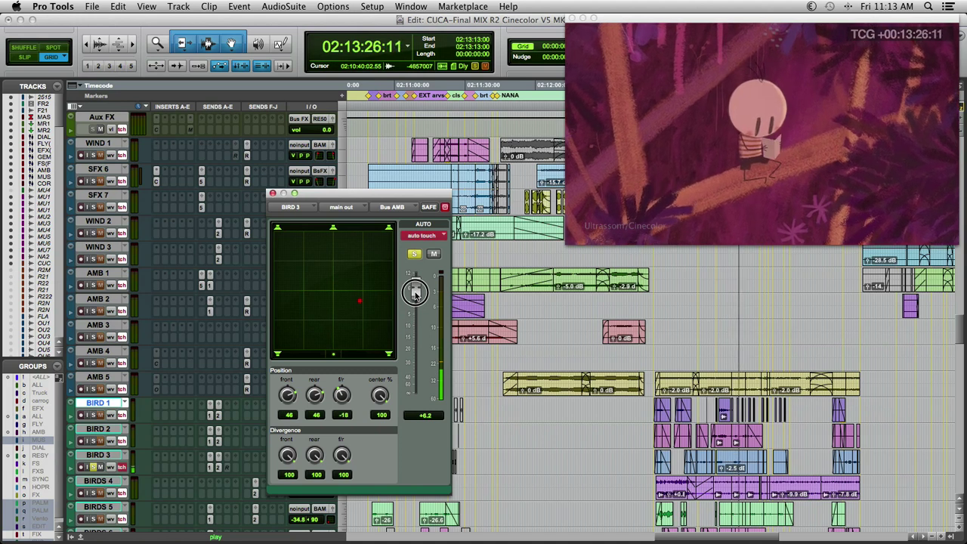
{"action": "key", "text": "space"}
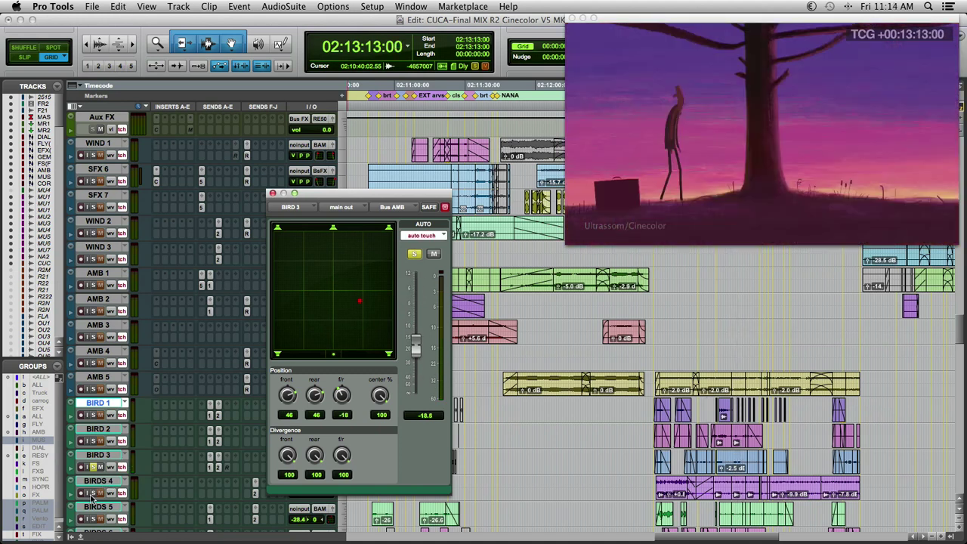
{"action": "left_click", "coordinate": [91, 495]}
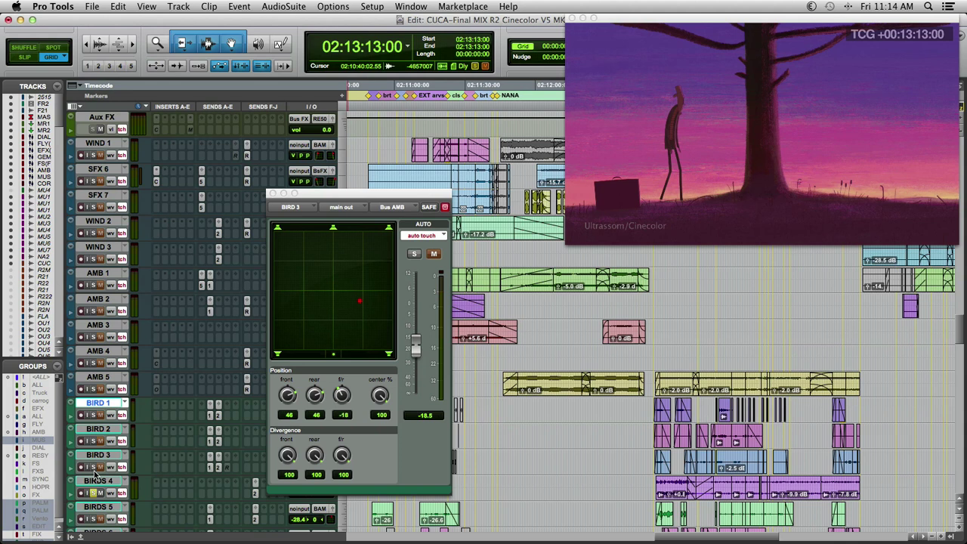
{"action": "key", "text": "space"}
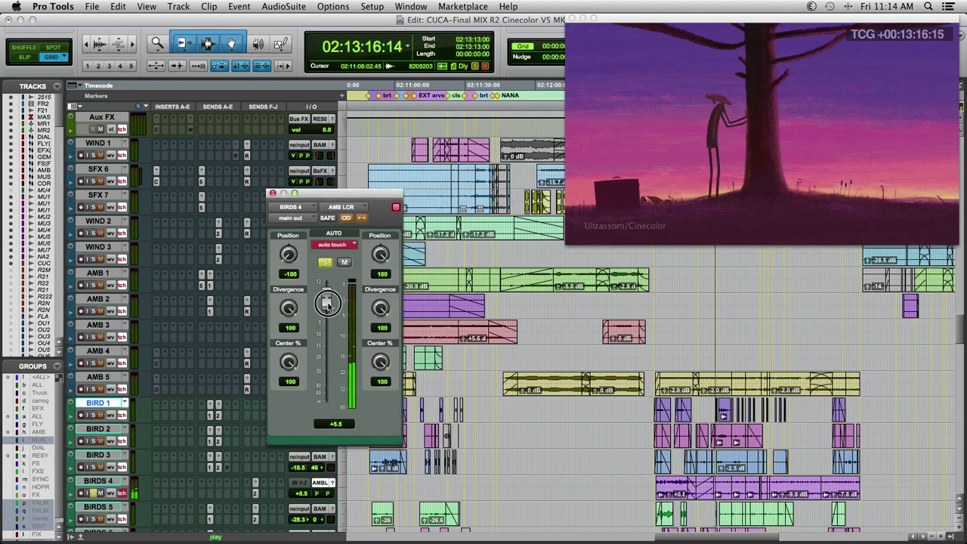
Step: Raise BIRDS 4 to about +6.9, BIRDS 5 to +4.3 and BIRDS 6 to +2.6 during playback
{"action": "left_click_drag", "start_coordinate": [327, 303], "coordinate": [327, 300]}
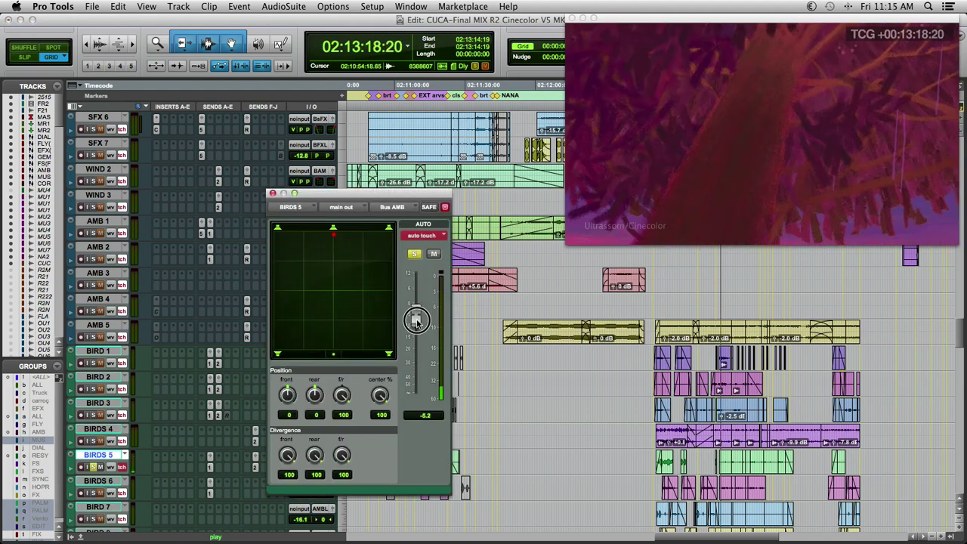
{"action": "left_click_drag", "start_coordinate": [416, 313], "coordinate": [416, 293]}
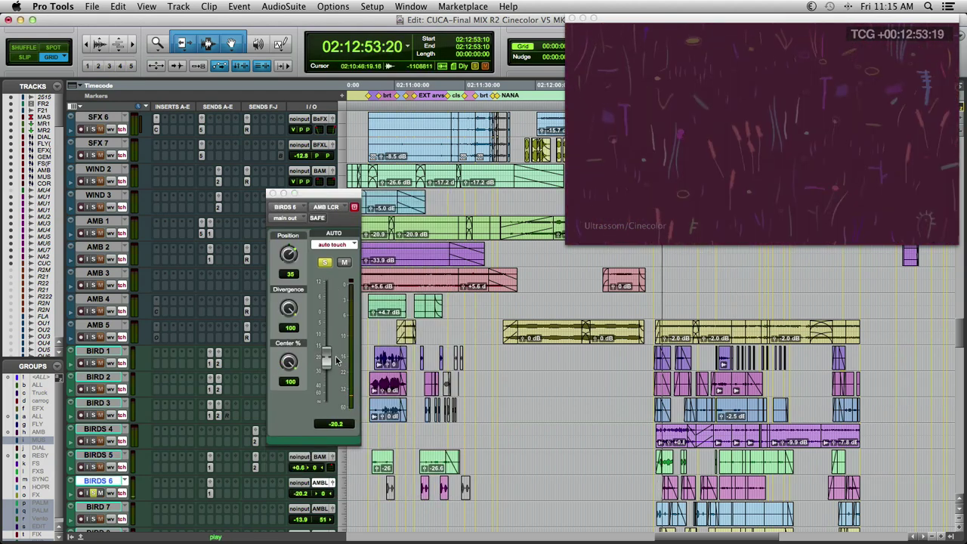
{"action": "left_click_drag", "start_coordinate": [325, 360], "coordinate": [327, 315]}
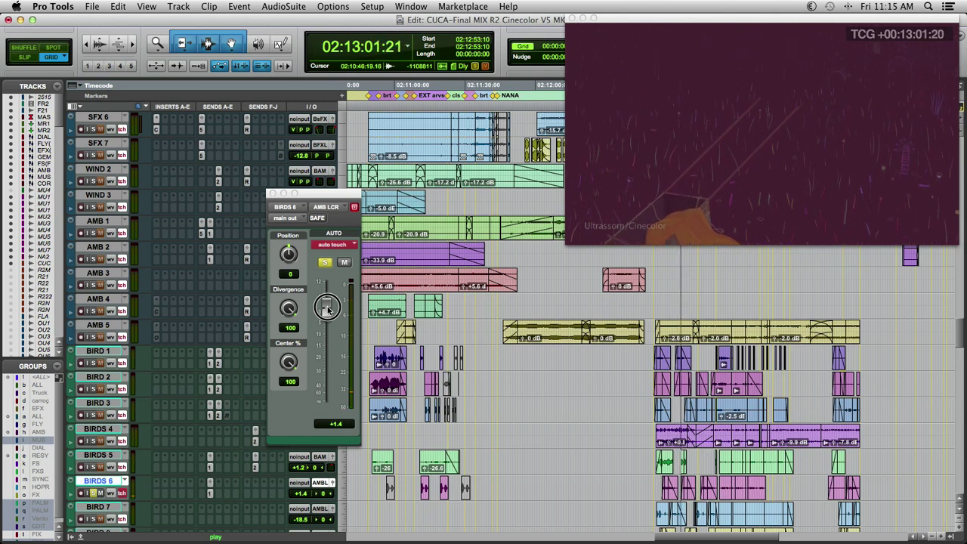
{"action": "left_click_drag", "start_coordinate": [328, 309], "coordinate": [328, 306]}
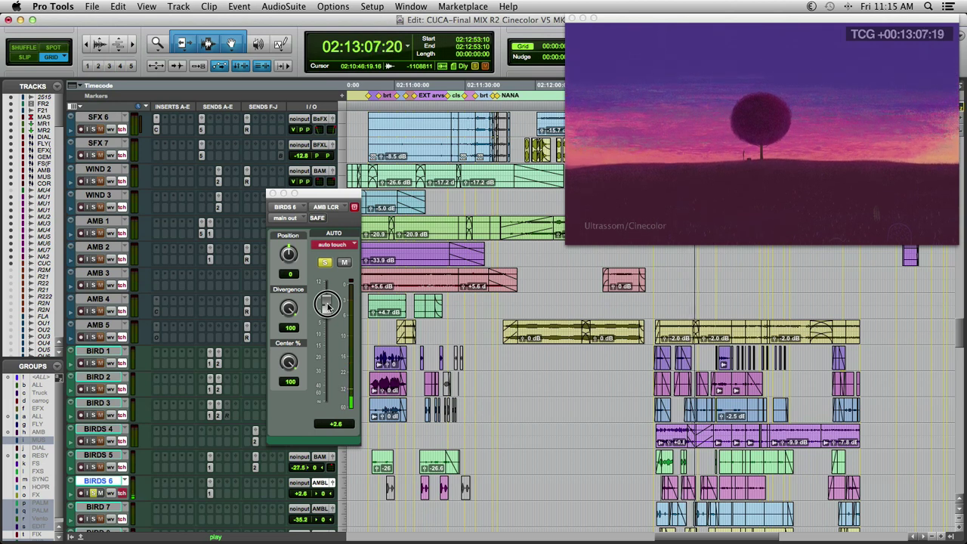
{"action": "scroll", "coordinate": [659, 295], "scroll_direction": "down", "scroll_amount": 10}
{"action": "left_click", "coordinate": [659, 295]}
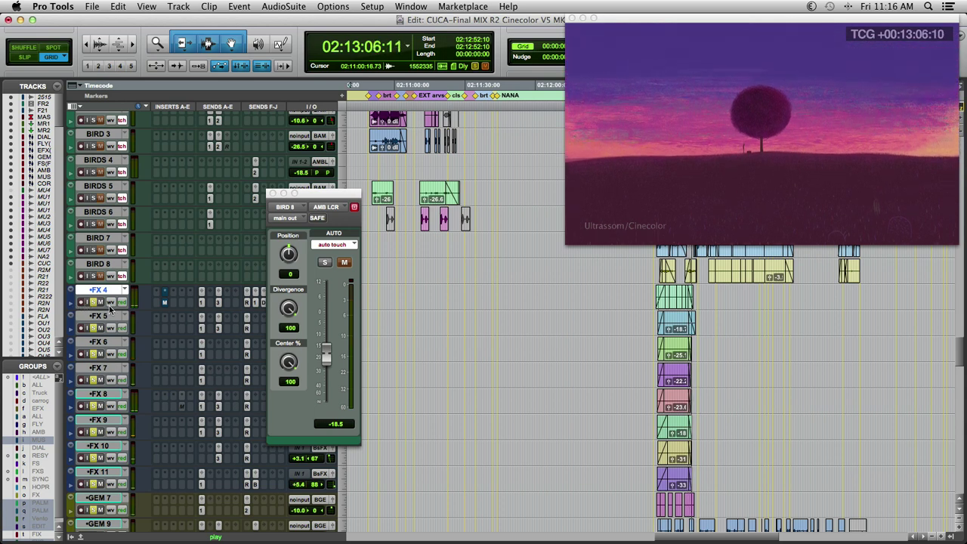
Step: Stop playback, dismiss the GEM 7 track options unused, and replay the scene from the start point
{"action": "key", "text": "space"}
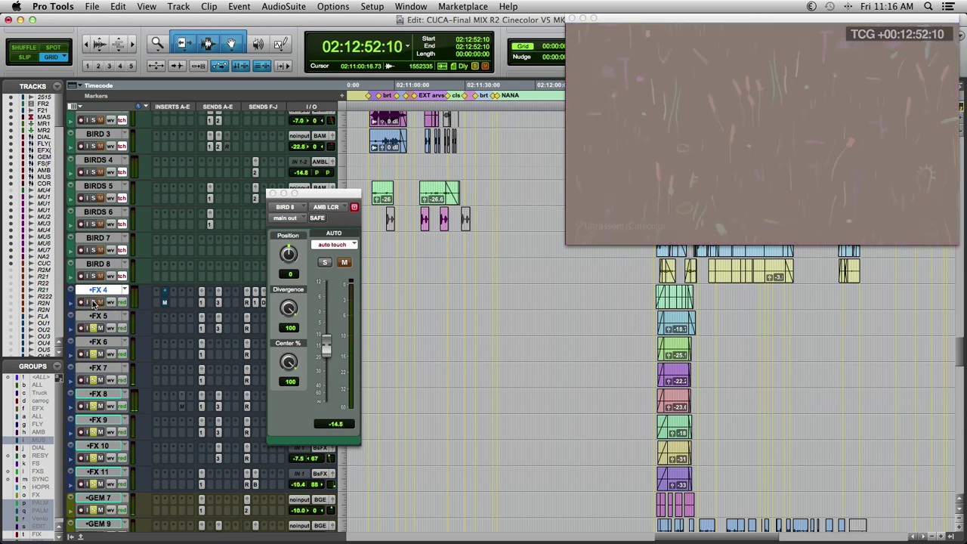
{"action": "scroll", "coordinate": [111, 330], "scroll_direction": "down", "scroll_amount": 5}
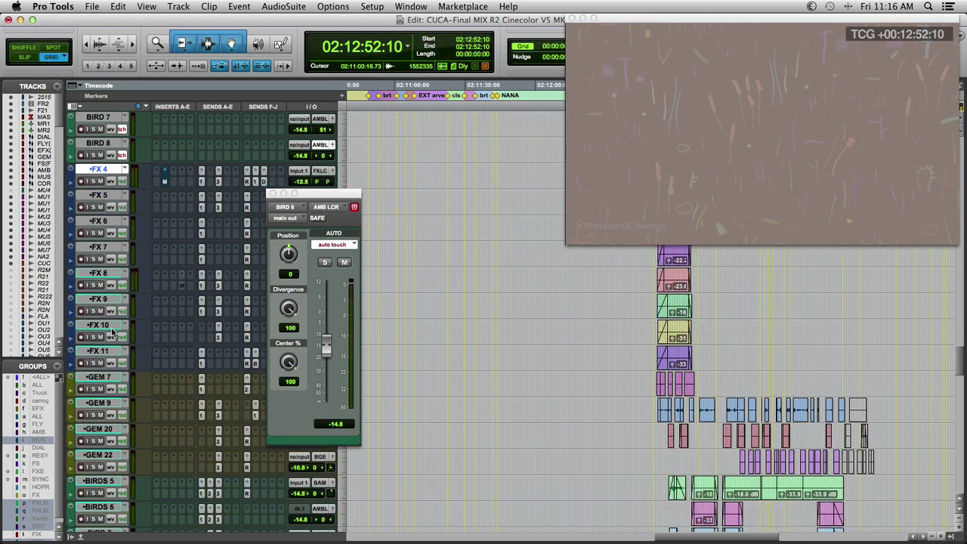
{"action": "right_click", "coordinate": [107, 381]}
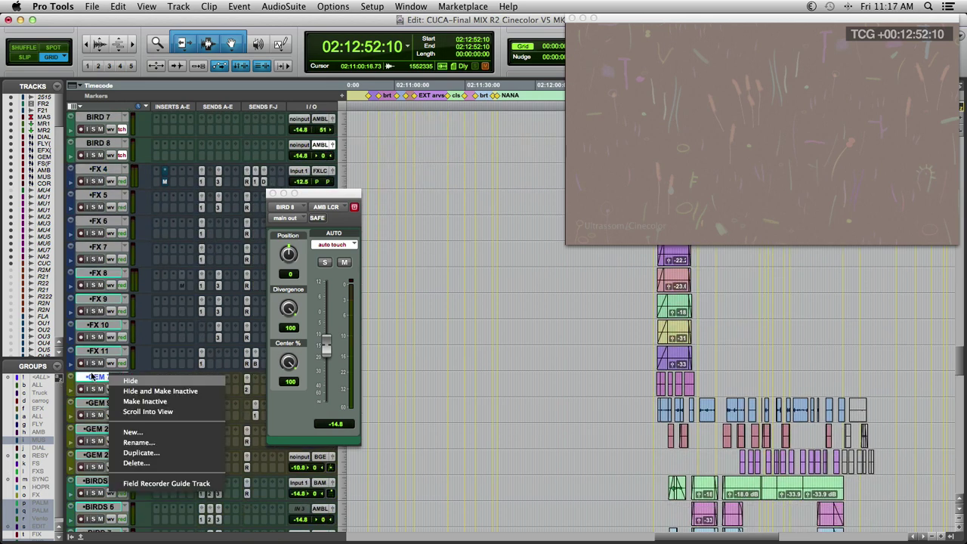
{"action": "left_click", "coordinate": [147, 411]}
{"action": "key", "text": "space"}
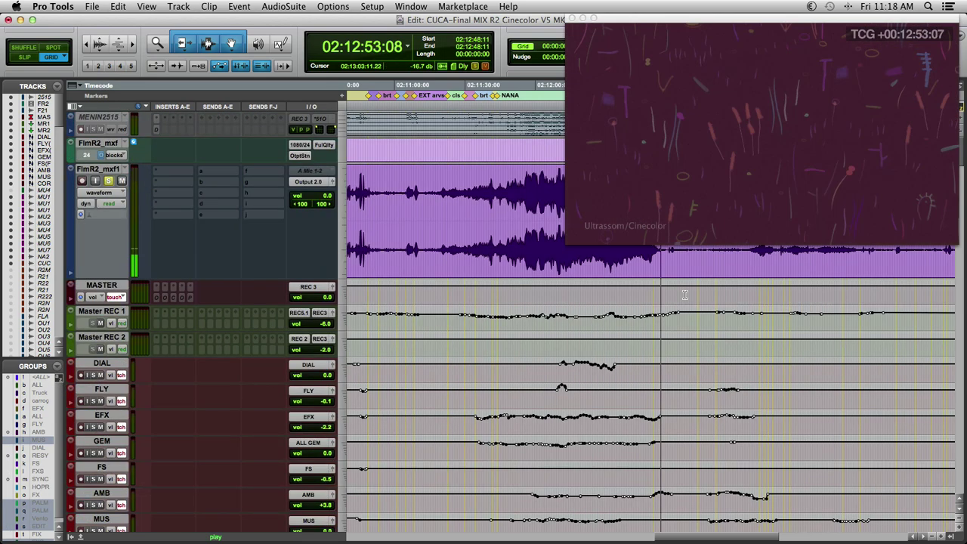